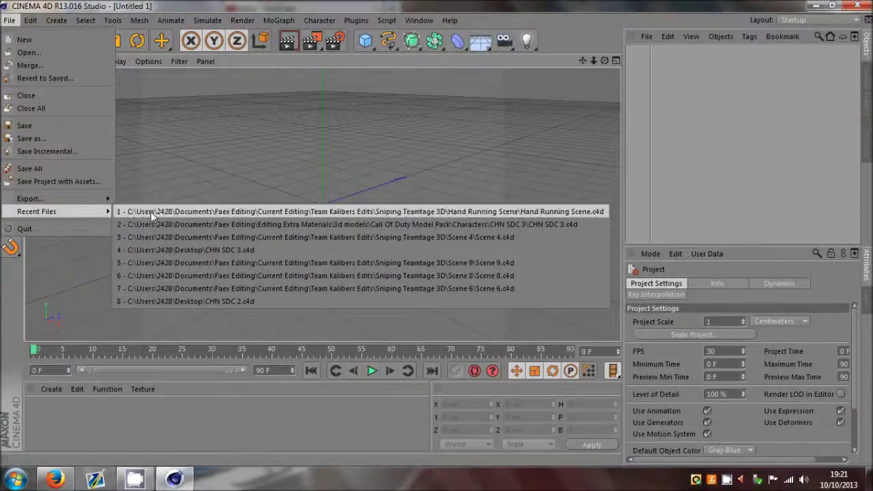
Start opening a project file and browse to the Documents library
click(29, 52)
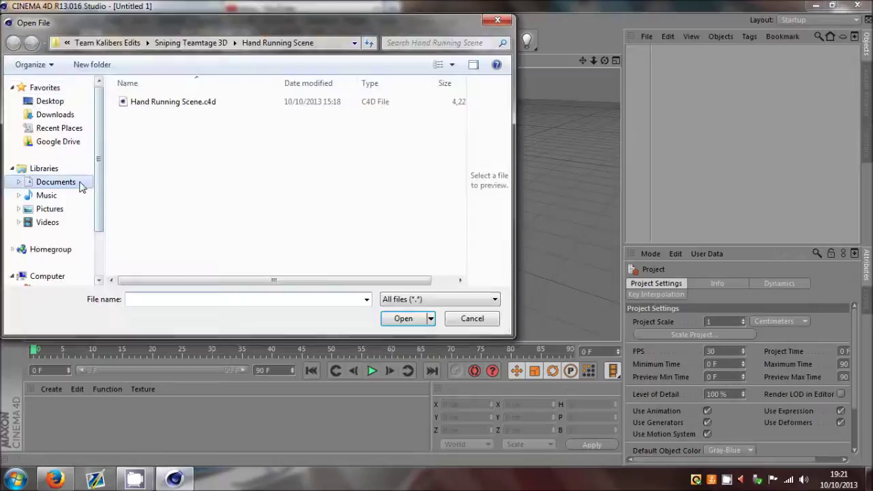
click(75, 181)
scroll(305, 249, down, 2)
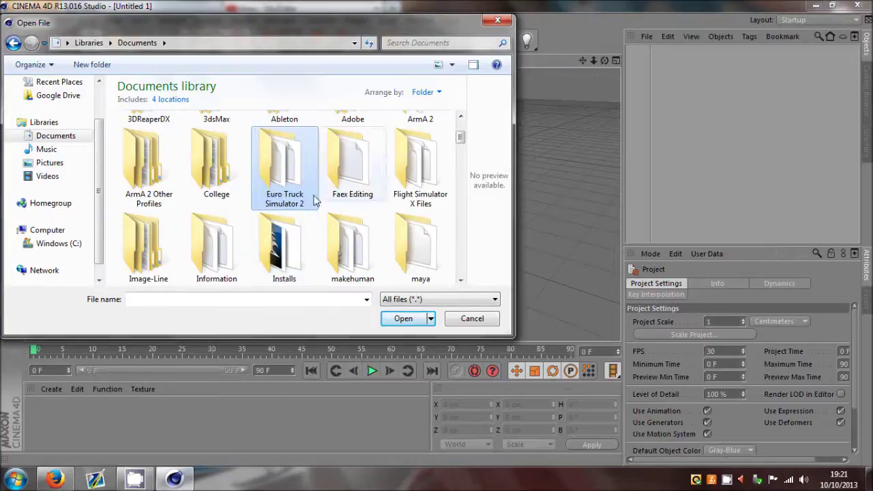
Switch to Firefox and read the YouTube comment requesting a tutorial on the man's animation and camera movement at 3:22
click(55, 480)
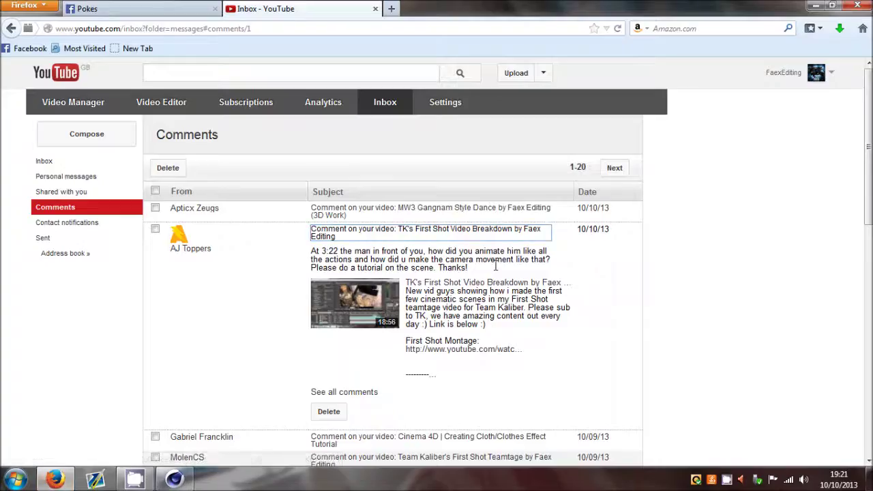
drag(470, 268, 339, 252)
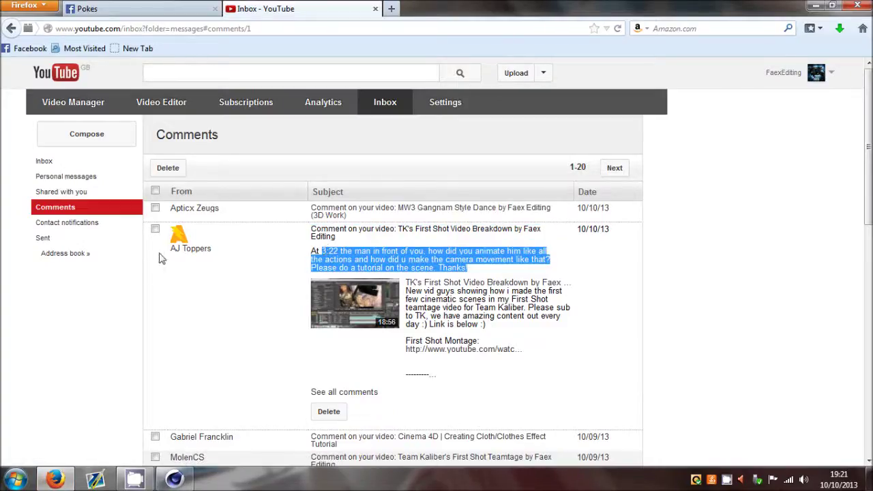
click(322, 251)
drag(348, 251, 400, 251)
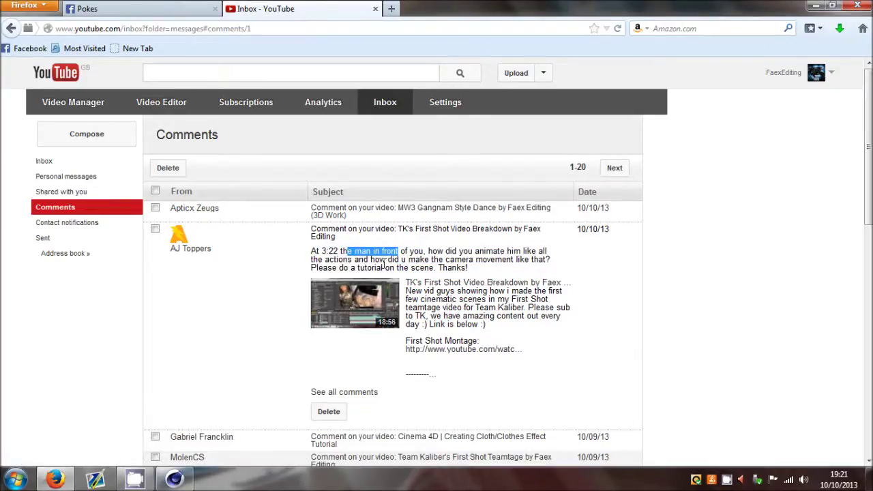
drag(408, 260, 499, 260)
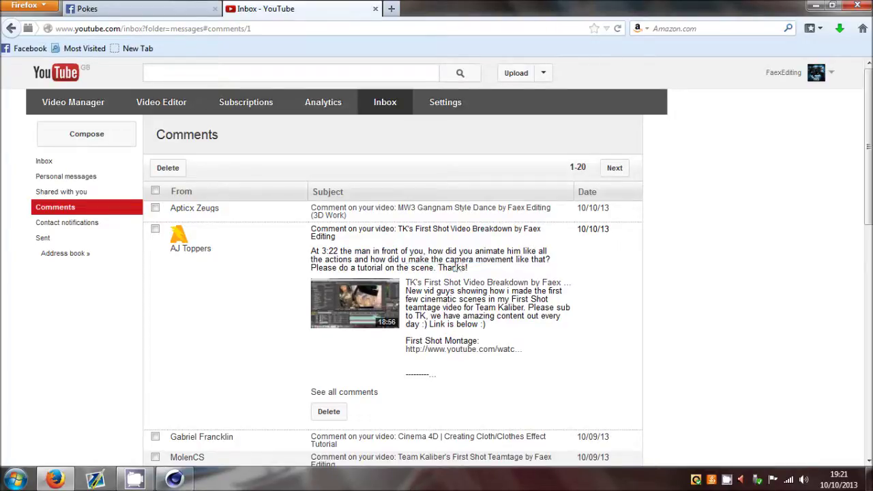
drag(432, 260, 374, 260)
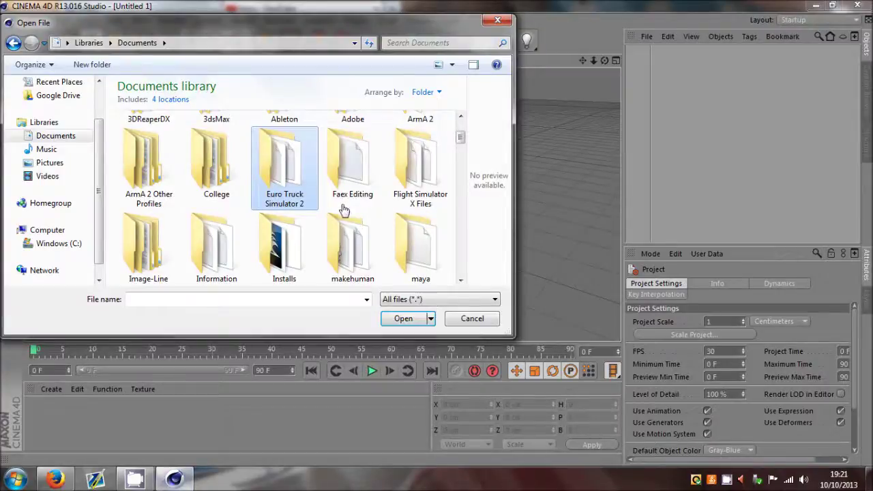
Back in Cinema 4D's file browser, go to Faex Editing > Current Editing > Team Kalibers Edits > First Shot Teamtage > Cinematics
double_click(348, 198)
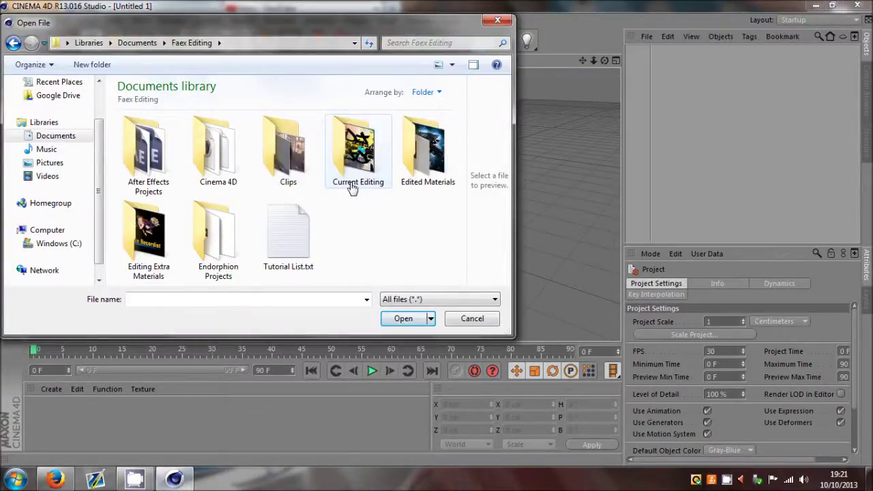
double_click(349, 166)
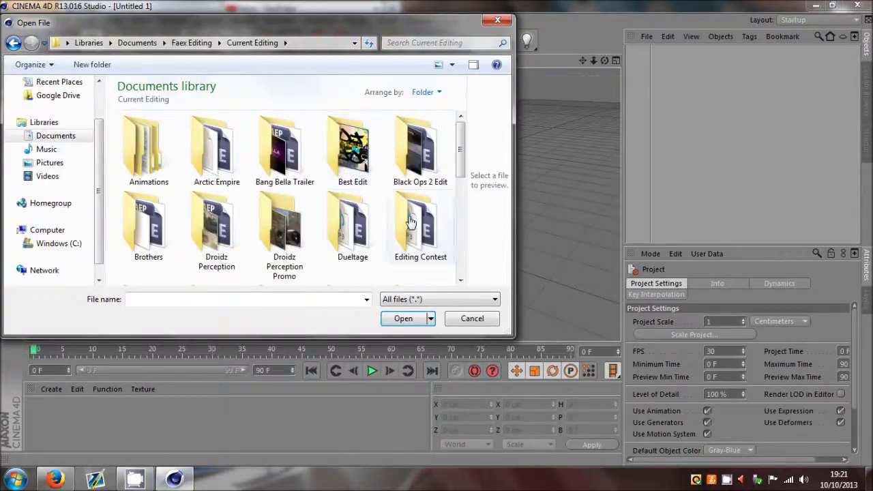
drag(461, 137, 461, 232)
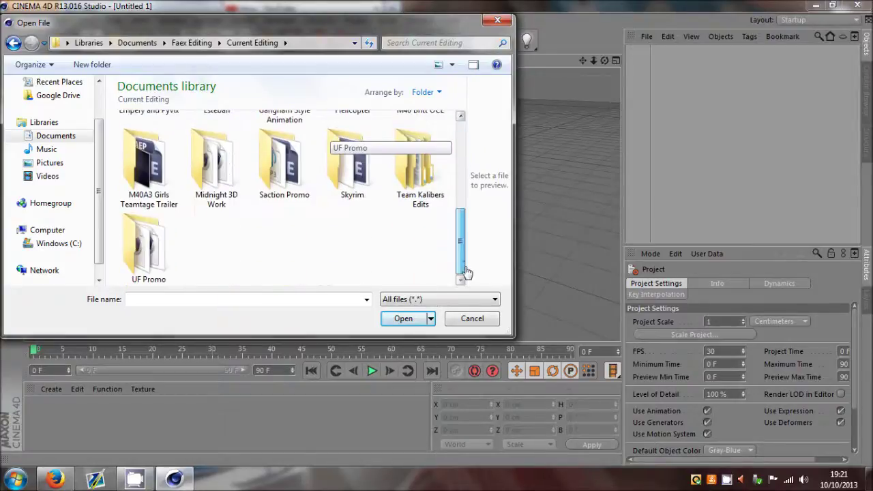
double_click(439, 174)
double_click(161, 155)
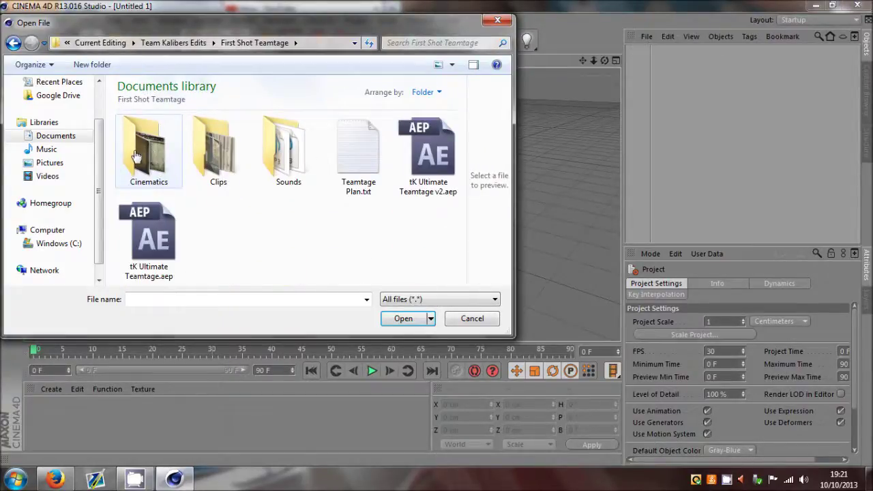
double_click(136, 156)
Open the project Helicopter Spin Scene.c4d from the Cinematics folder
drag(462, 146, 465, 205)
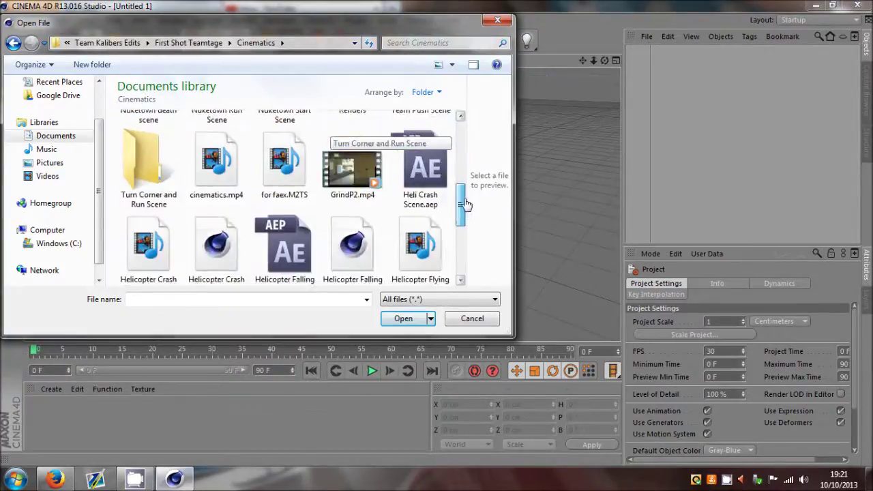
scroll(466, 205, down, 2)
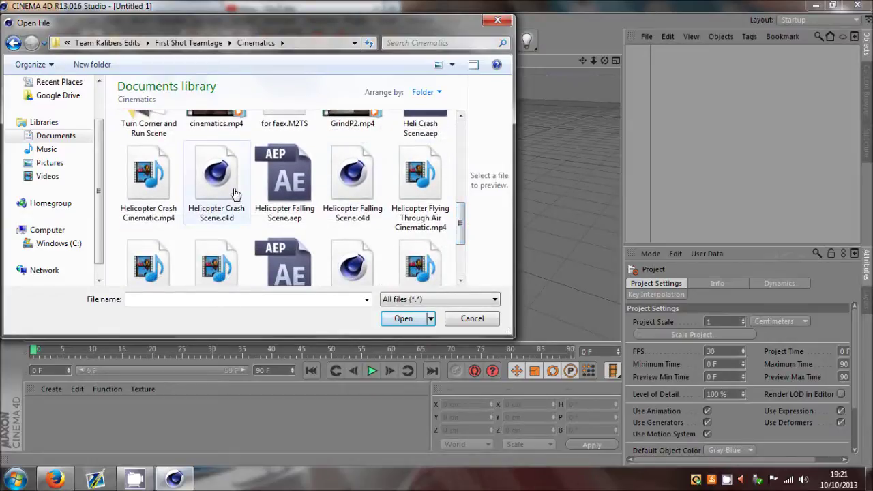
scroll(461, 228, down, 3)
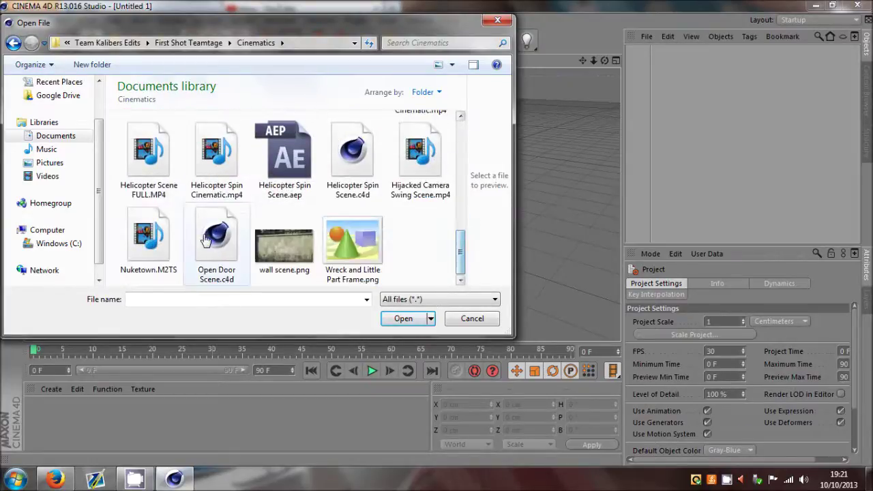
double_click(362, 170)
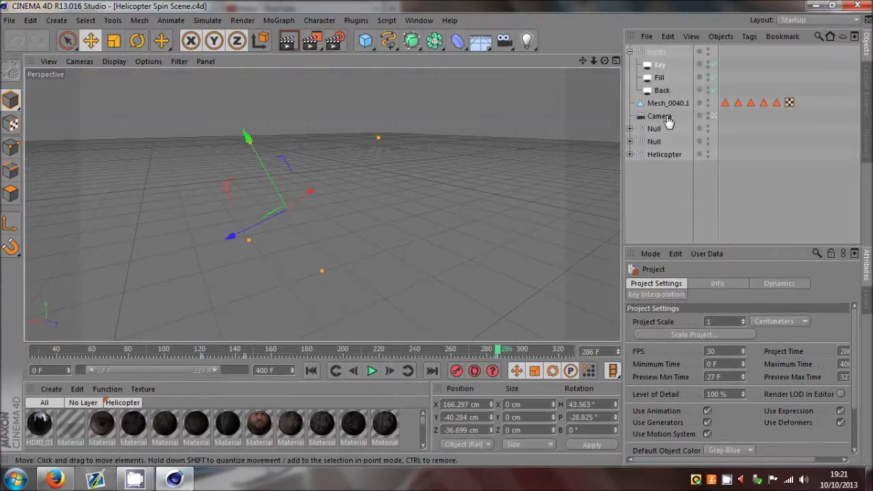
Collapse the lights group and hide both it and the Helicopter in the viewport, scrubbing to frame 158
click(634, 58)
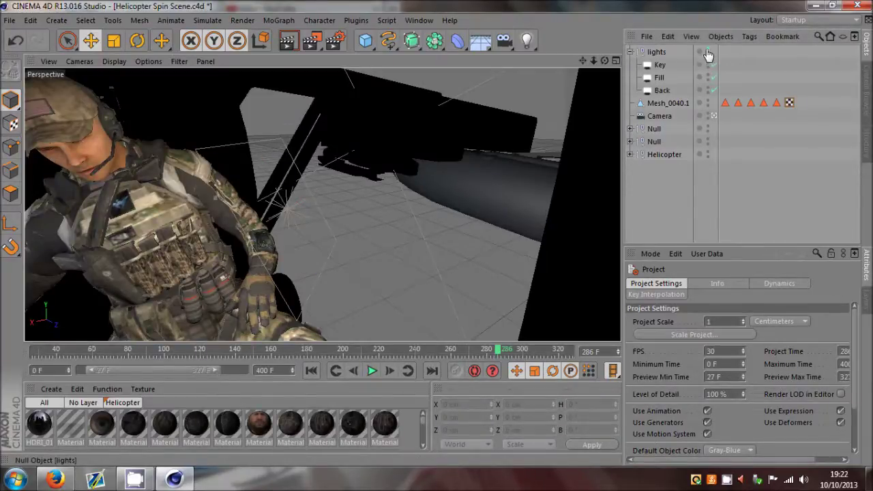
click(708, 55)
click(630, 52)
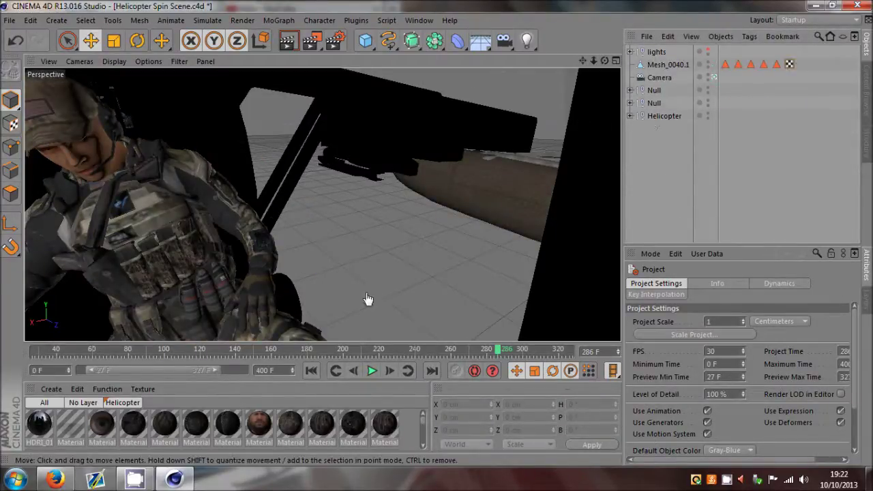
drag(240, 355, 271, 355)
click(709, 114)
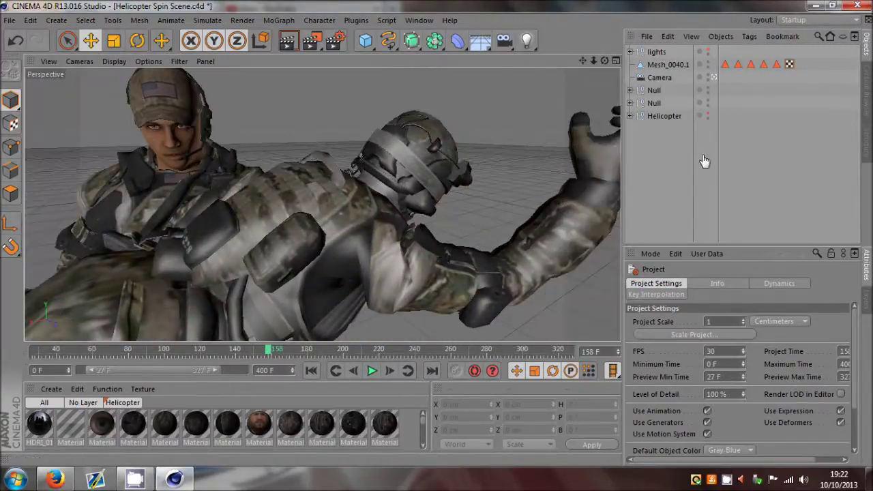
At frame 220, hide the first Null's character so only the seated soldier shows in the viewport
drag(271, 355, 378, 355)
click(654, 103)
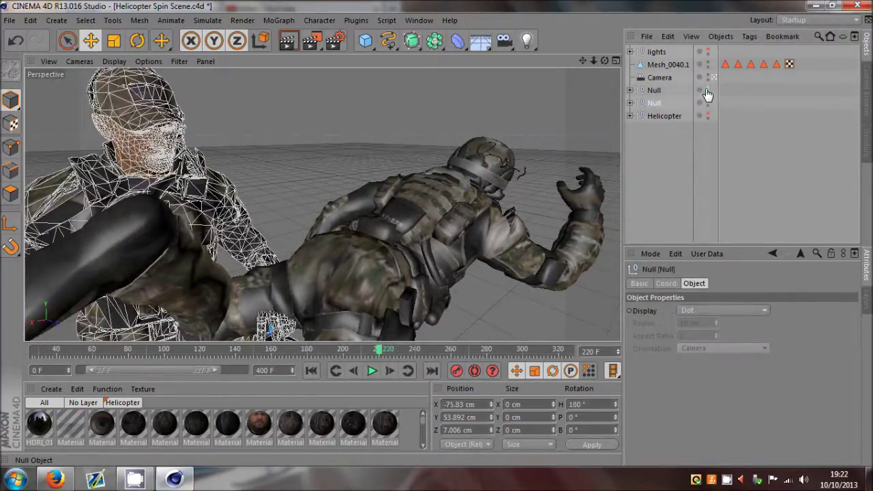
click(636, 130)
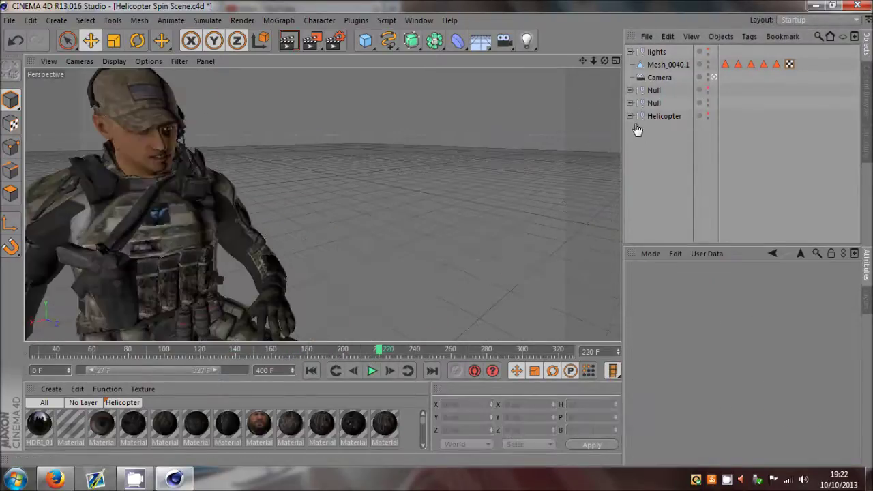
Select the Camera, extend the timeline's preview range to 0–400 frames and scrub through the camera's animation
click(644, 77)
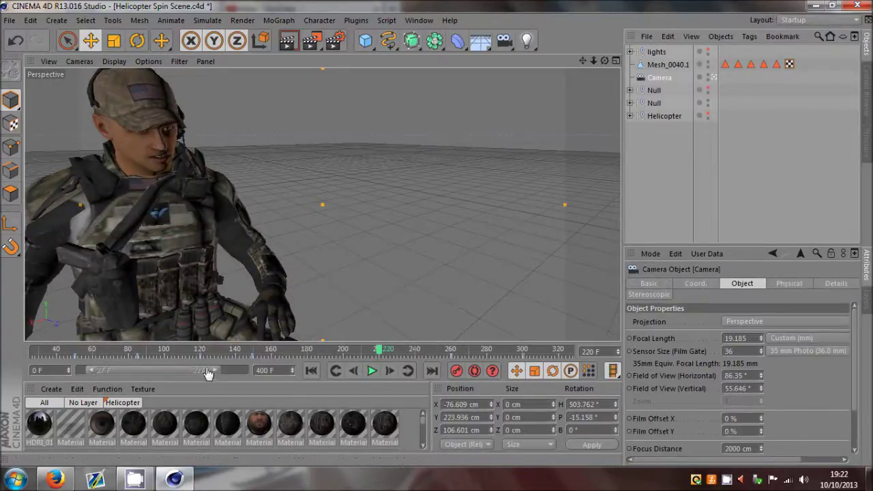
drag(214, 371, 244, 371)
drag(113, 374, 55, 375)
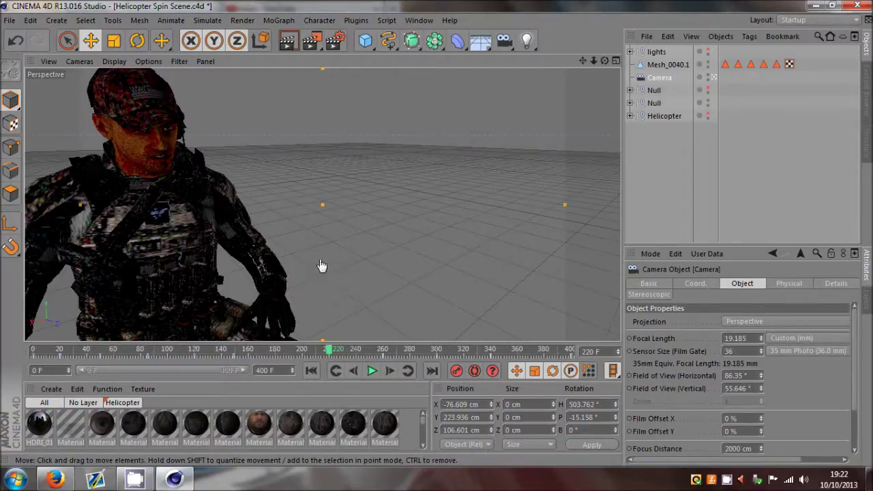
drag(330, 349, 417, 348)
drag(346, 356, 276, 371)
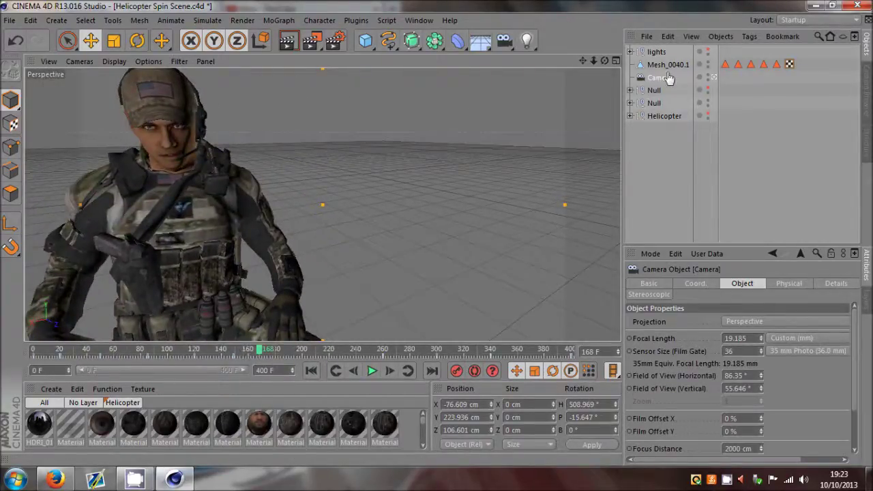
Leave the camera view, hide the Camera object and frame the whole seated soldier in the perspective view
click(714, 77)
drag(606, 63, 439, 240)
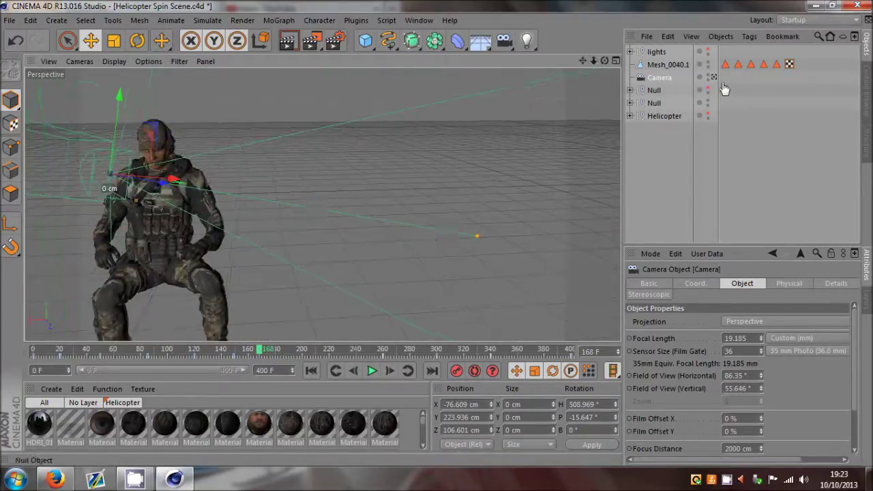
click(614, 74)
drag(593, 61, 441, 239)
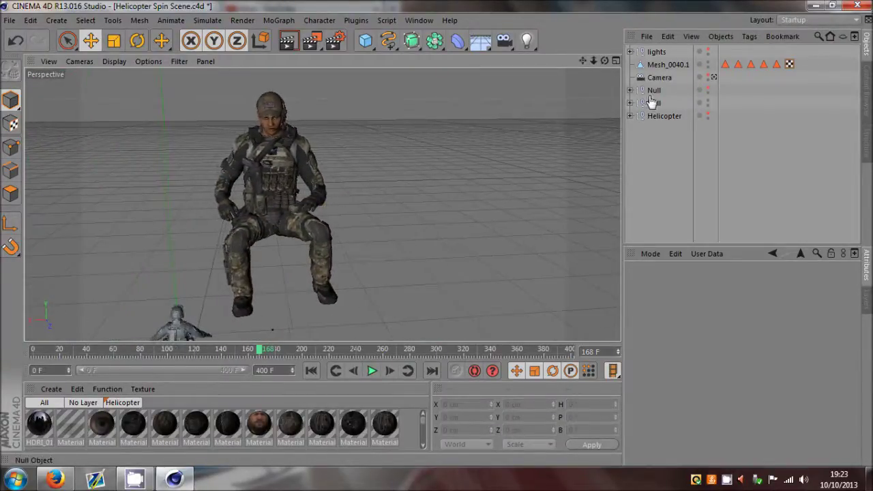
Expand the second Null's rig, select RightWristJoint.Goal and scrub the timeline to review the wrist and body animation
click(632, 92)
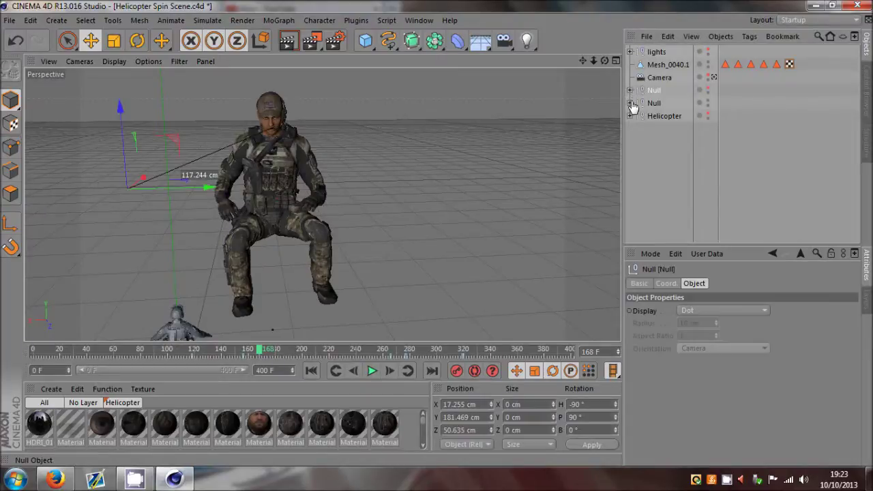
click(631, 103)
click(696, 181)
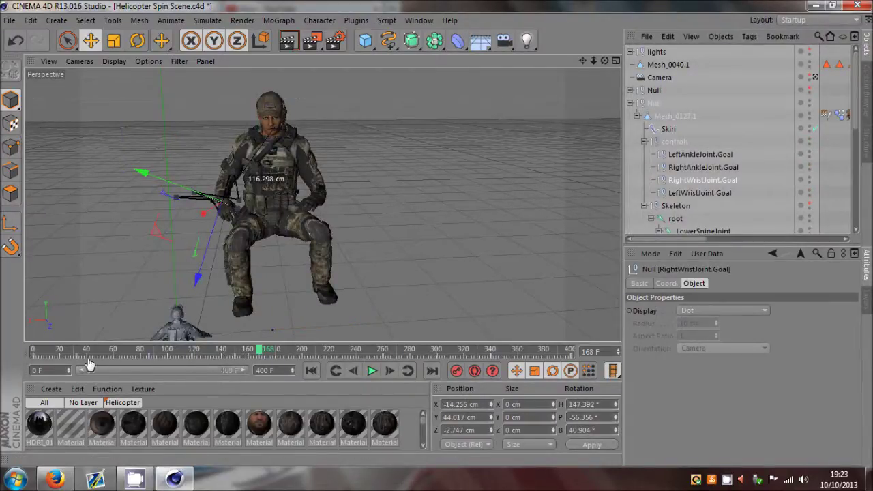
drag(77, 365, 488, 353)
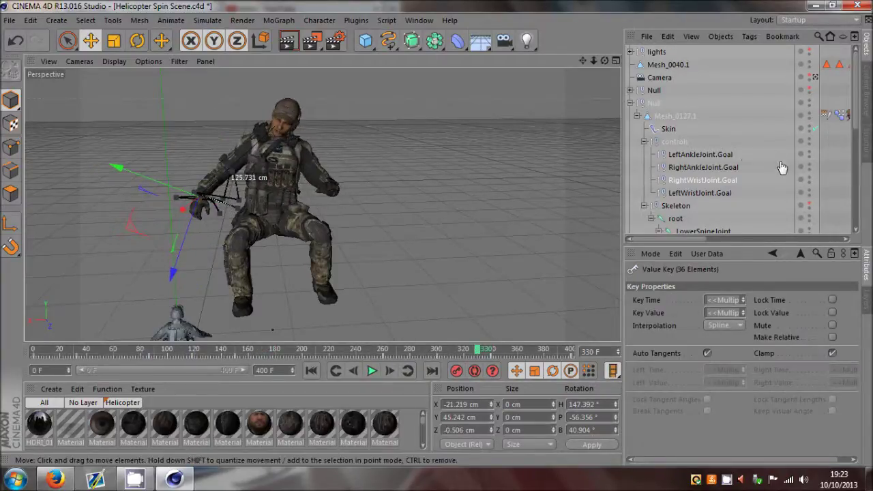
click(816, 171)
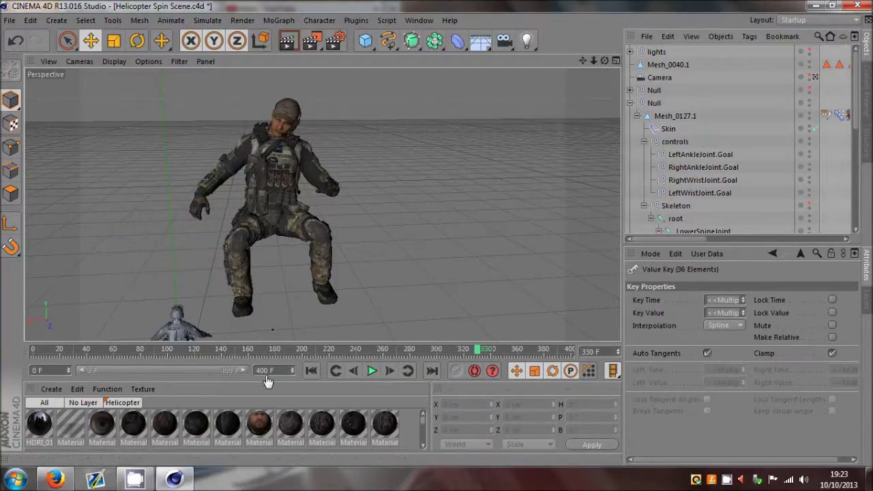
drag(260, 355, 450, 352)
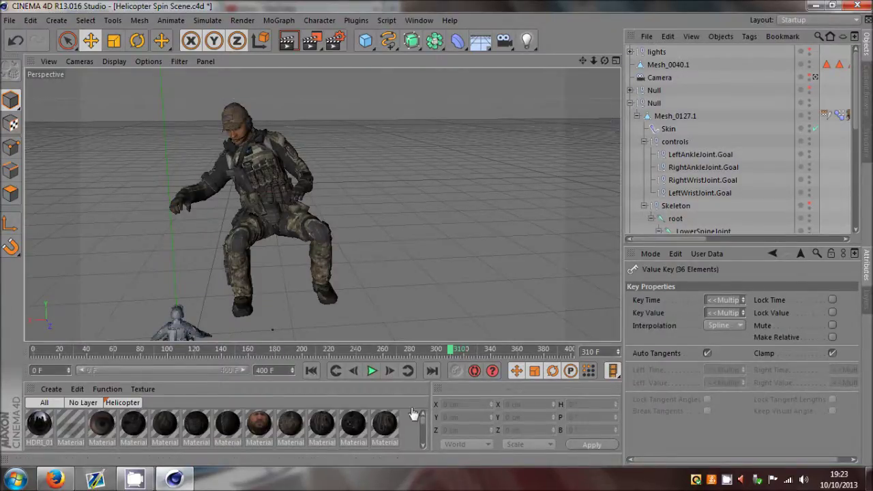
drag(452, 352, 242, 354)
Select LowerSpineJoint in the soldier's skeleton, collapse LeftClavicleJoint and scrub the timeline from frame 154 back to frame 33
scroll(694, 234, down, 1)
click(694, 231)
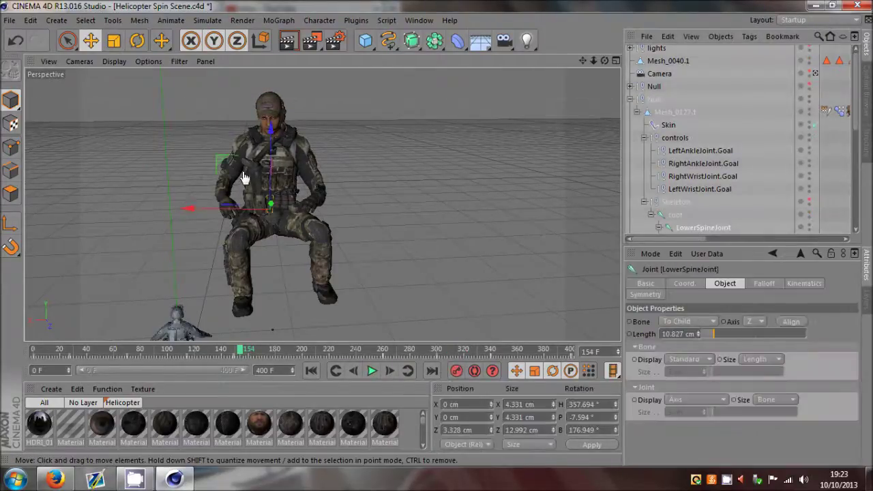
scroll(701, 177, down, 4)
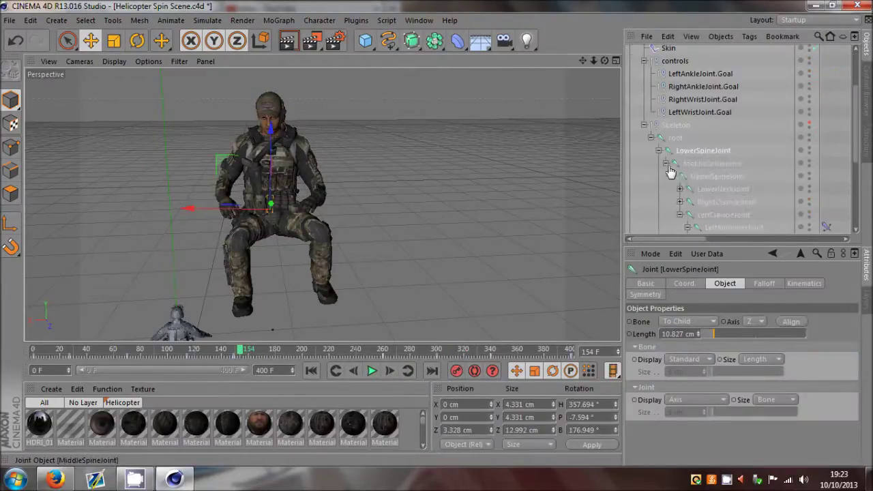
click(680, 215)
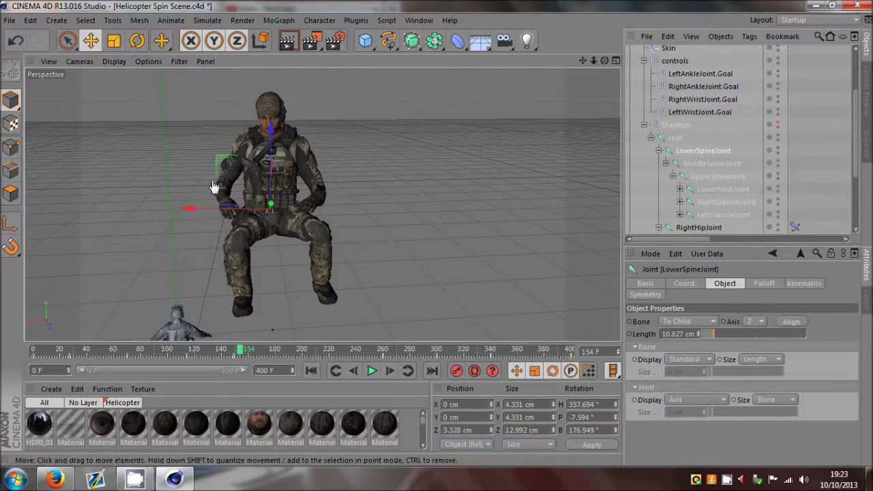
drag(221, 353, 81, 363)
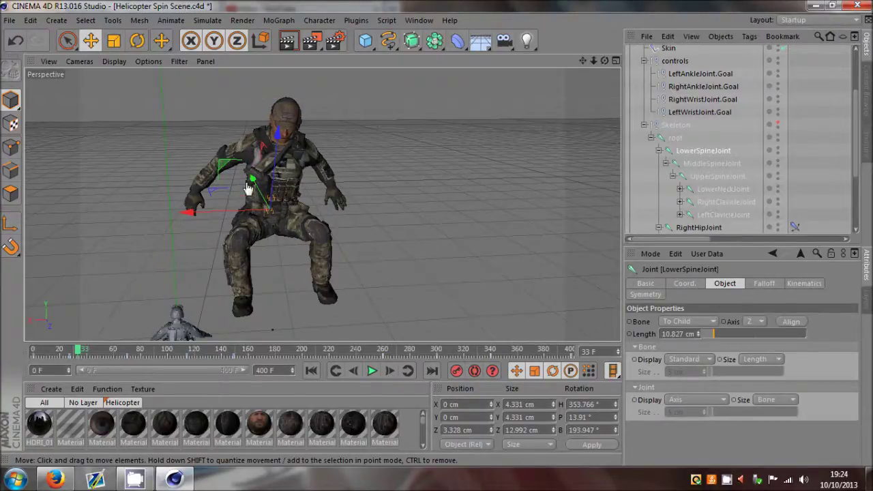
Select LowerSpineJoint, MiddleSpineJoint and UpperSpineJoint together to point out the joints that drive the torso
click(703, 164)
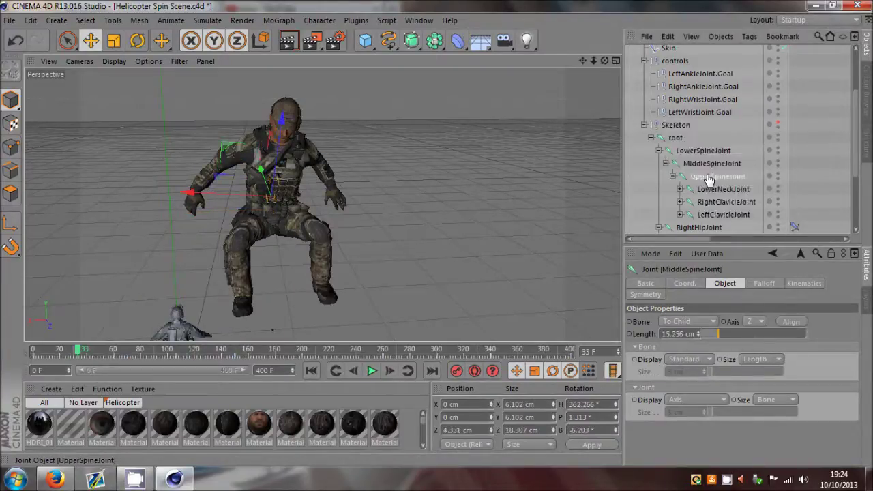
shift+click(710, 177)
shift+click(704, 152)
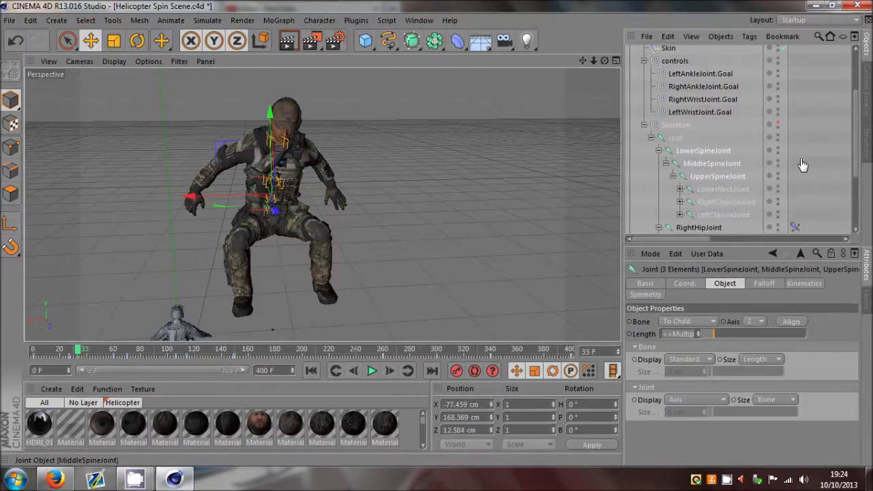
Select only LowerSpineJoint and scrub the timeline to frame 400 and back to frame 6 to review the torso animation
click(709, 153)
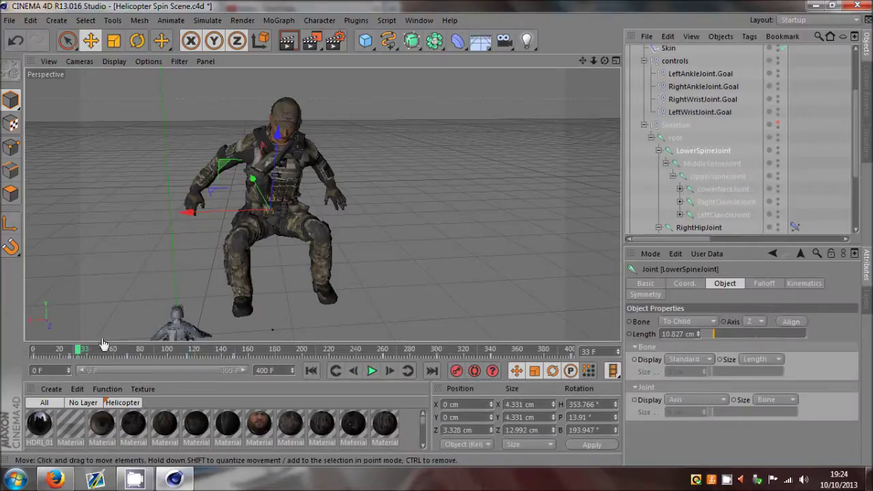
drag(71, 357, 107, 357)
click(73, 349)
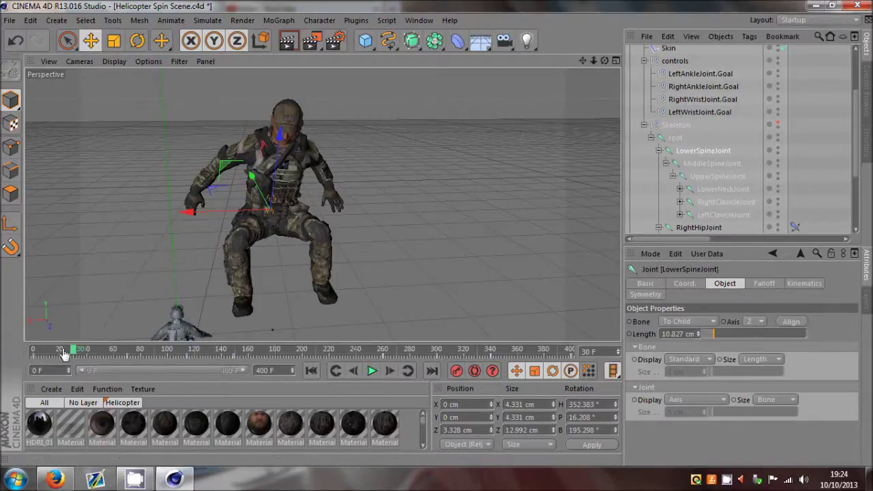
drag(65, 354, 610, 339)
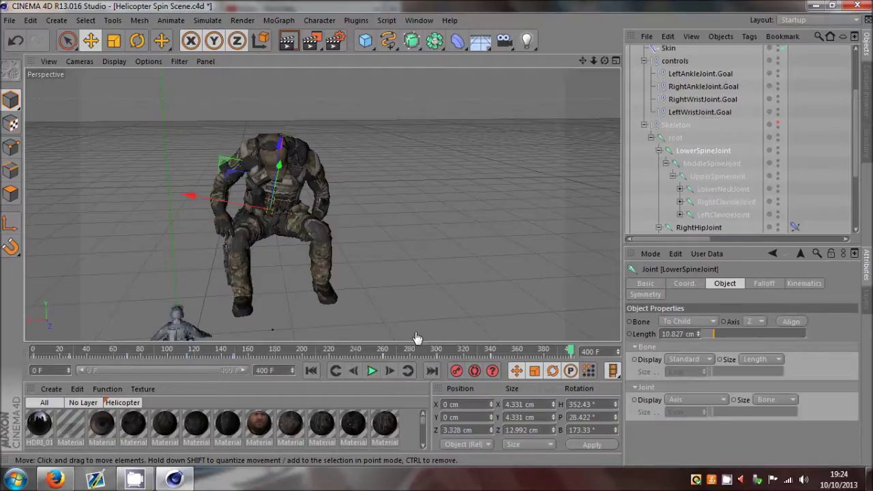
drag(423, 351, 43, 370)
Select RightWristJoint.Goal and scrub from frame 0 to frame 71 to review the hand's motion path
click(702, 87)
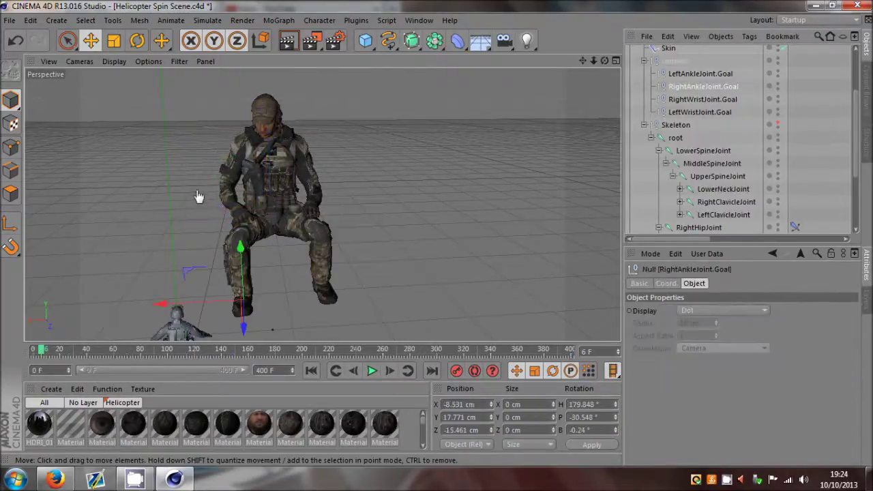
click(703, 99)
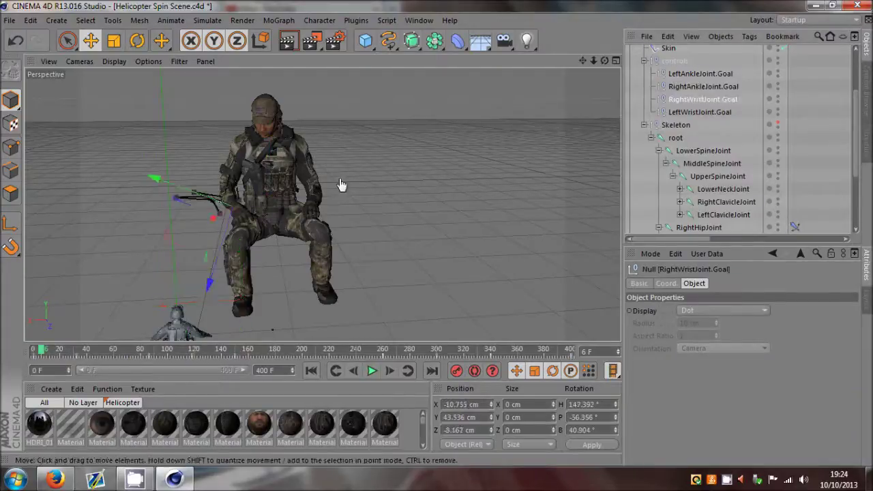
drag(113, 353, 30, 355)
click(41, 355)
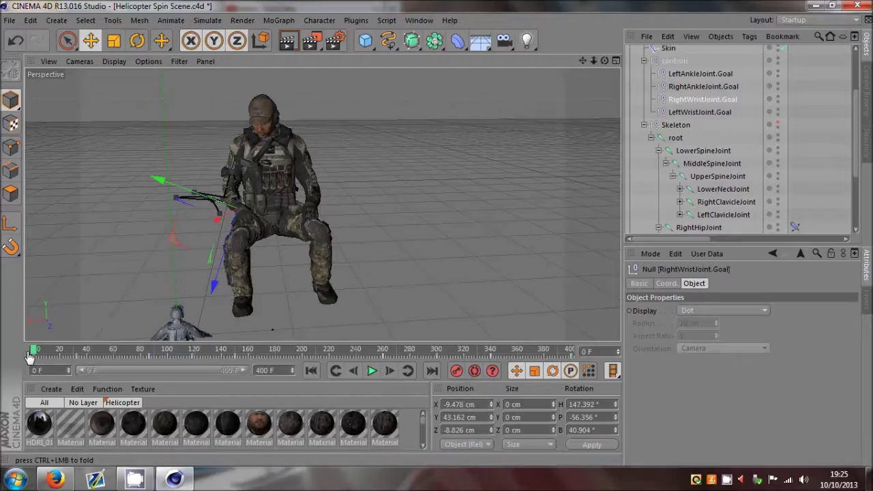
drag(30, 355, 73, 359)
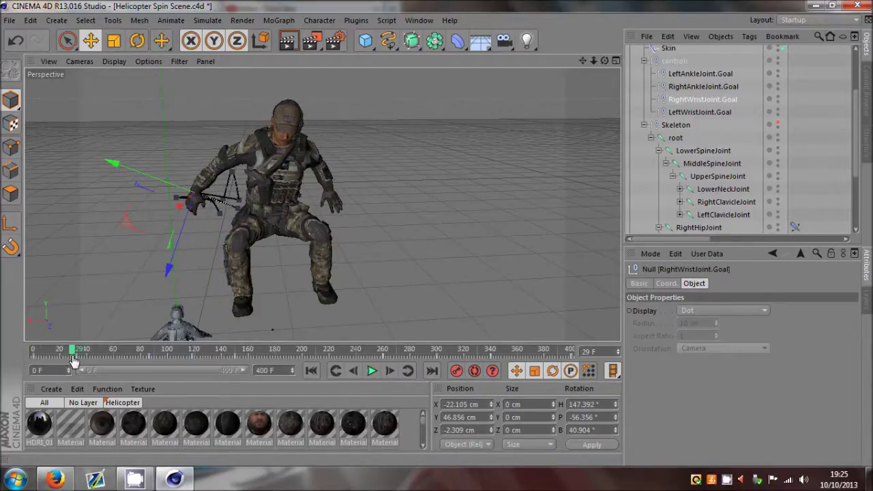
drag(75, 358, 131, 349)
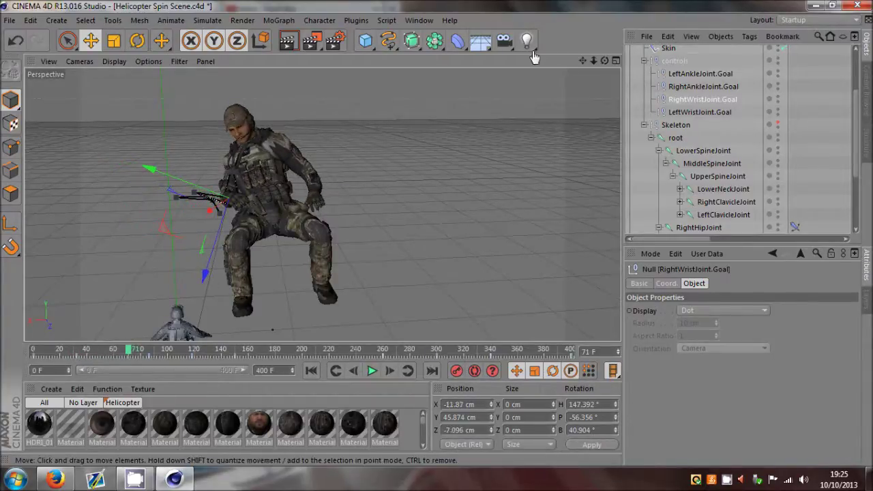
Review the deselected soldier's motion from another angle, scrubbing from frame 71 to frame 383 and back to frame 370
drag(606, 63, 438, 239)
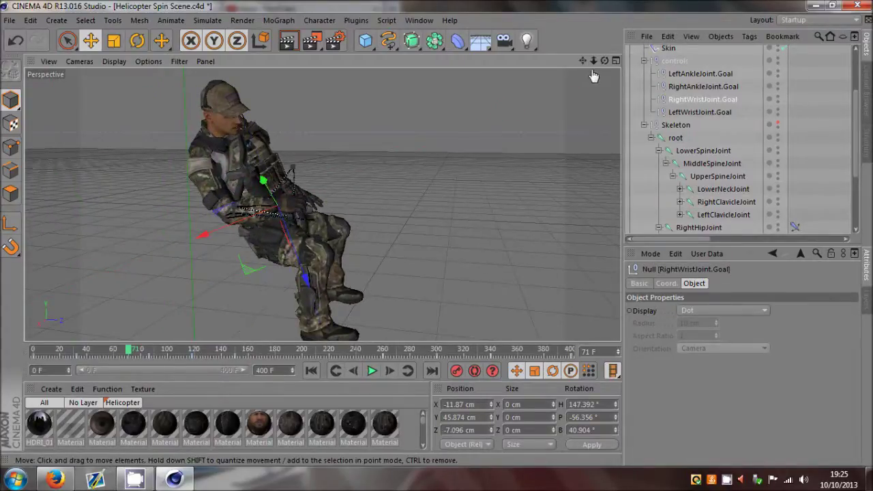
drag(605, 60, 439, 240)
drag(605, 60, 439, 241)
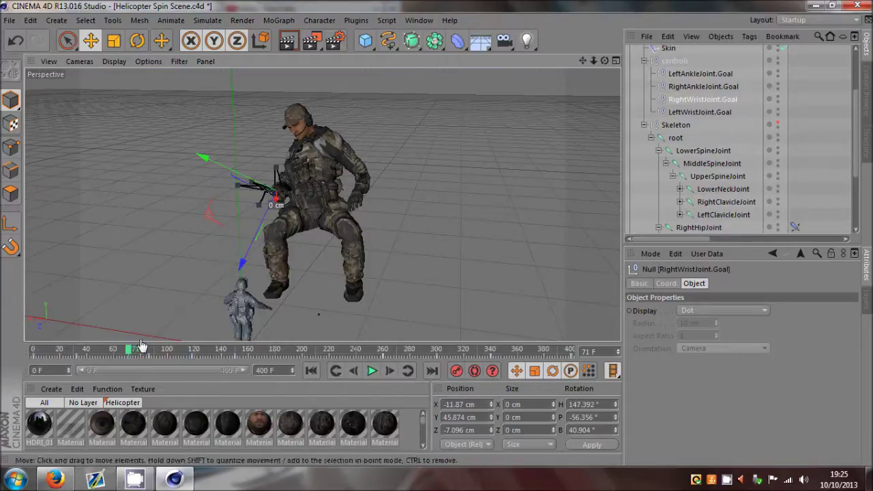
click(276, 301)
drag(133, 353, 550, 400)
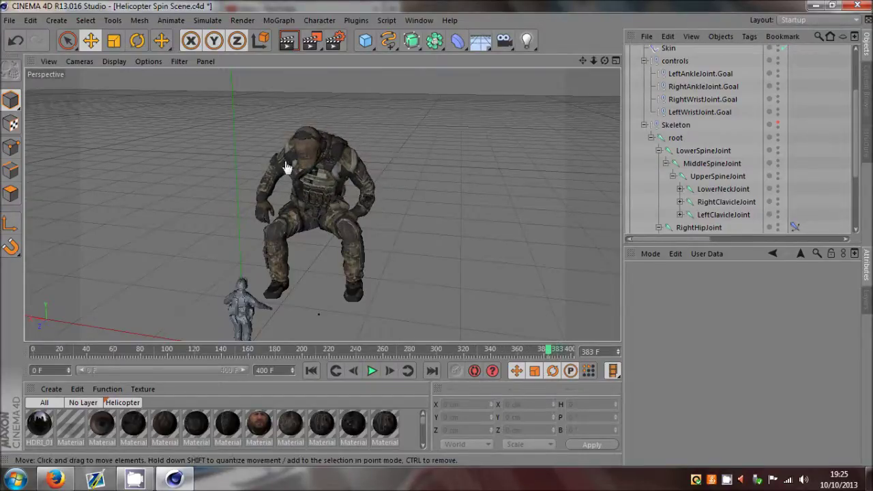
drag(549, 358, 531, 376)
Select RightWristJoint.Goal, scrub its motion ending at frame 358 and clear the selection
click(702, 100)
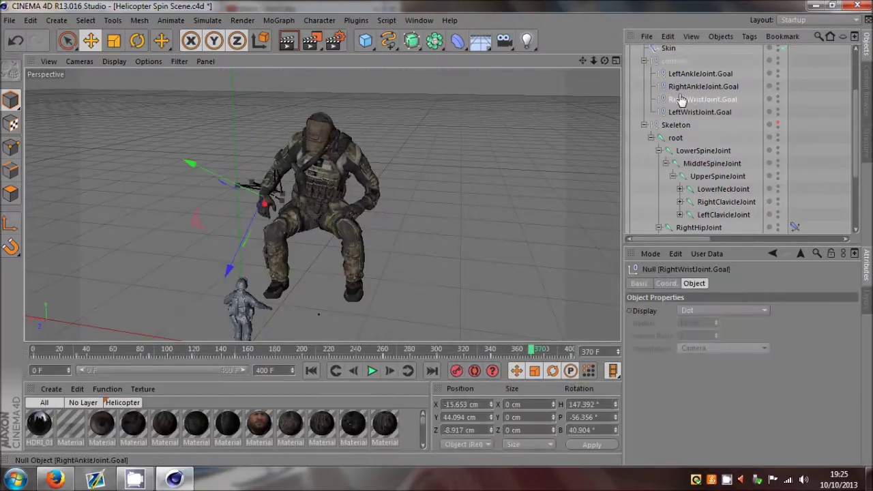
drag(434, 358, 515, 351)
click(807, 170)
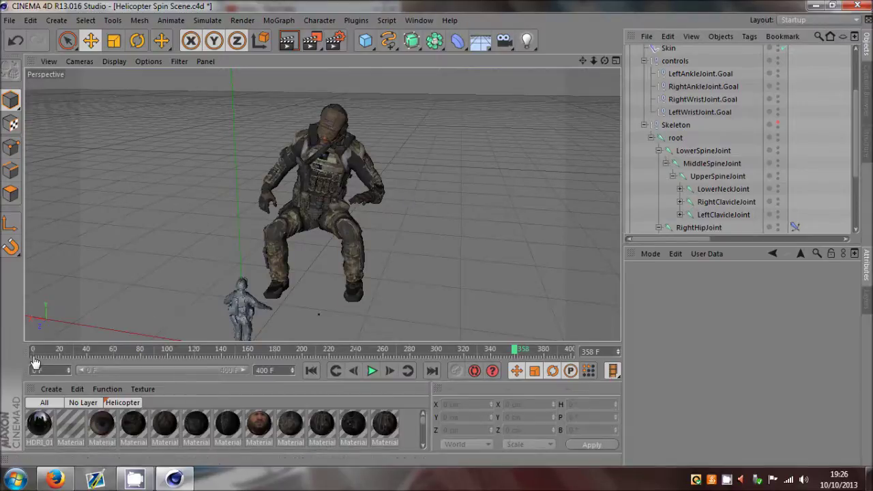
Review LowerSpineJoint's motion from frame 27 to frame 74, clear the selection and scrub the body movement again to frame 72
click(68, 349)
click(703, 150)
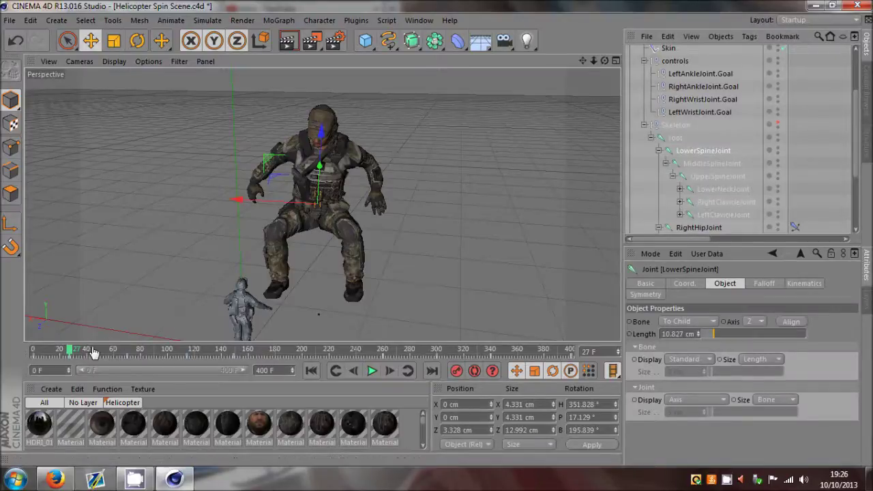
drag(69, 351, 137, 352)
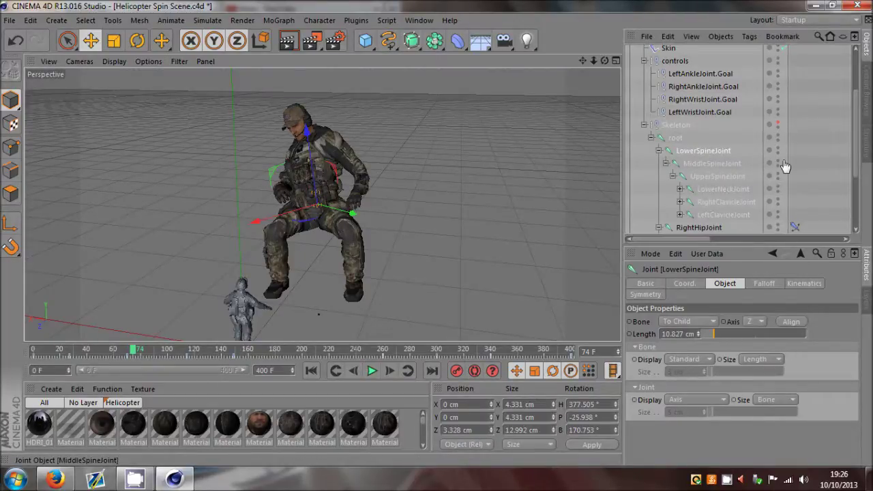
click(826, 169)
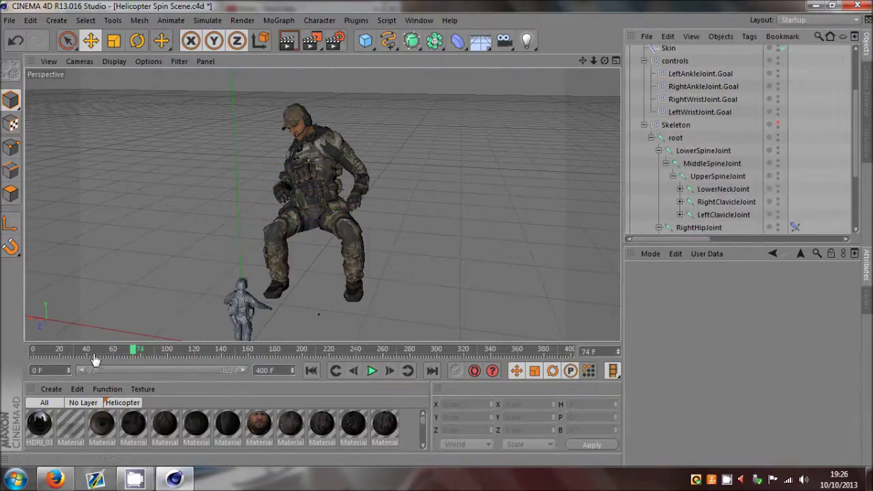
drag(95, 356, 126, 365)
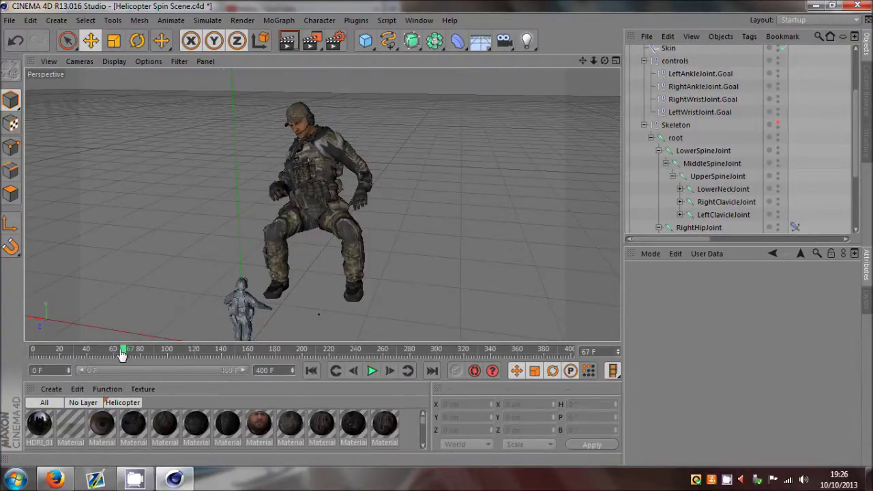
drag(121, 355, 129, 354)
Delete the small Mesh_0040.1 figure in front of the seated soldier and scrub to frame 144
click(277, 302)
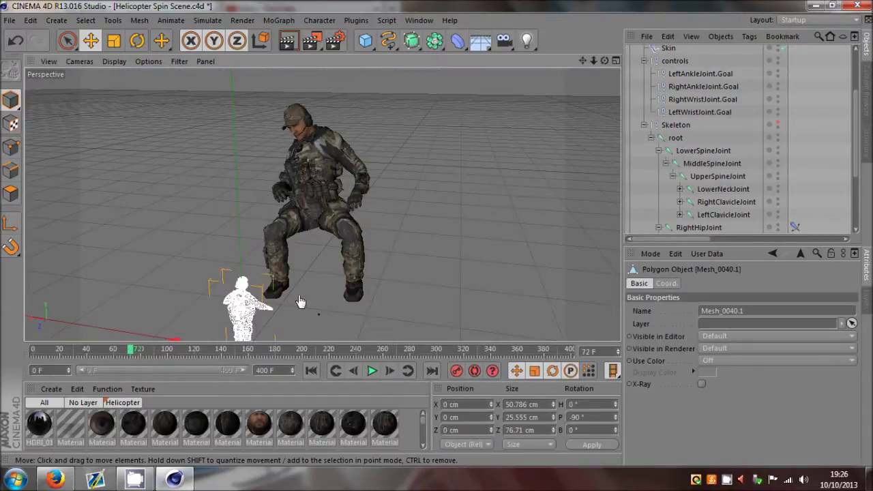
click(301, 302)
drag(128, 352, 226, 357)
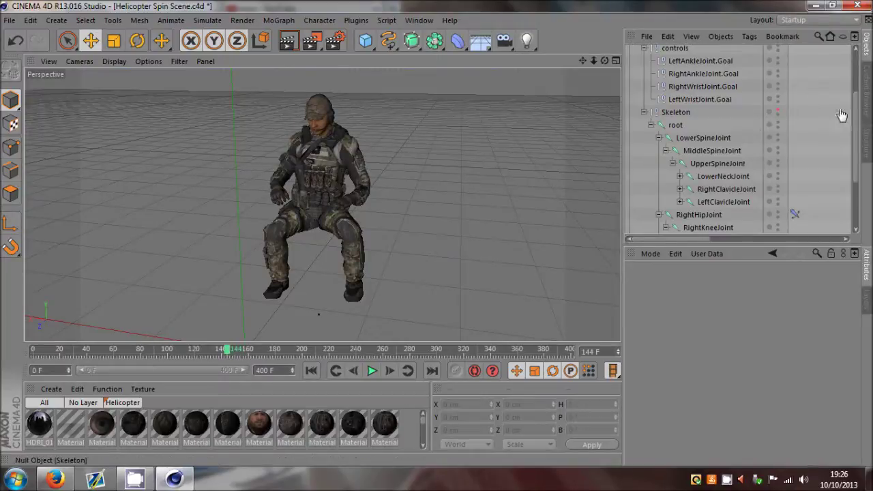
Switch the viewport to look through the scene Camera and scrub back to frame 1
scroll(829, 102, up, 3)
click(782, 66)
drag(227, 349, 35, 379)
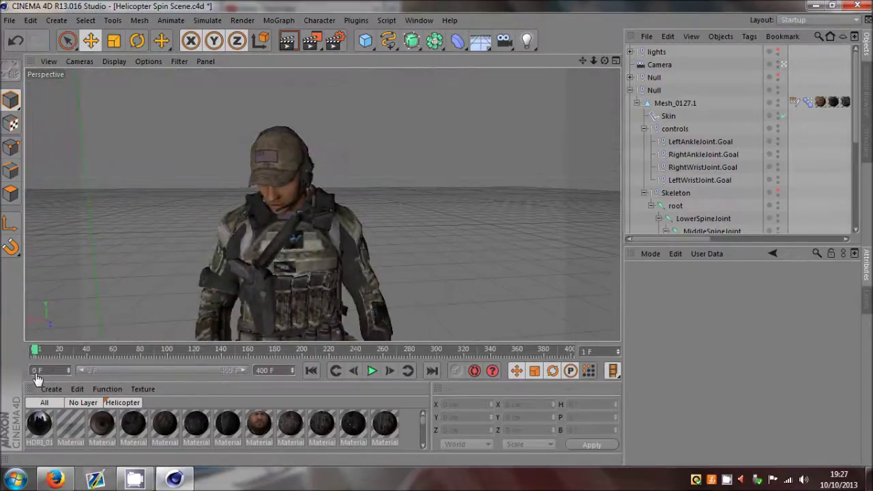
Leave the Camera view to inspect the camera's placement around the soldier, and return to looking through it
click(783, 65)
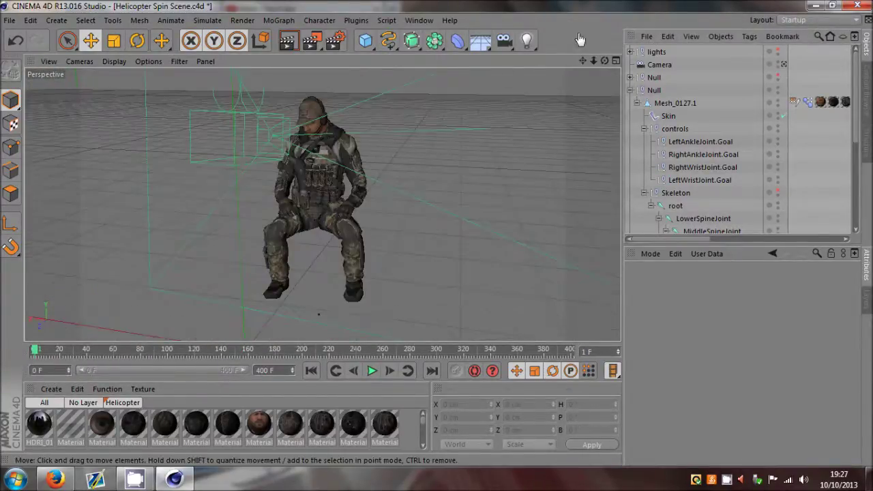
drag(605, 60, 607, 63)
click(783, 65)
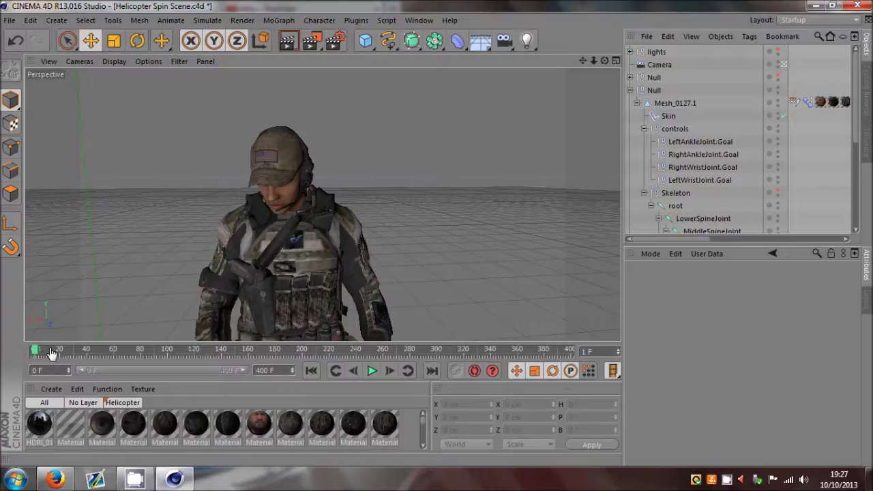
Scrub the Camera view from frame 1 to frame 103, rechecking frame 71, to review how the camera follows the soldier
drag(35, 351, 151, 359)
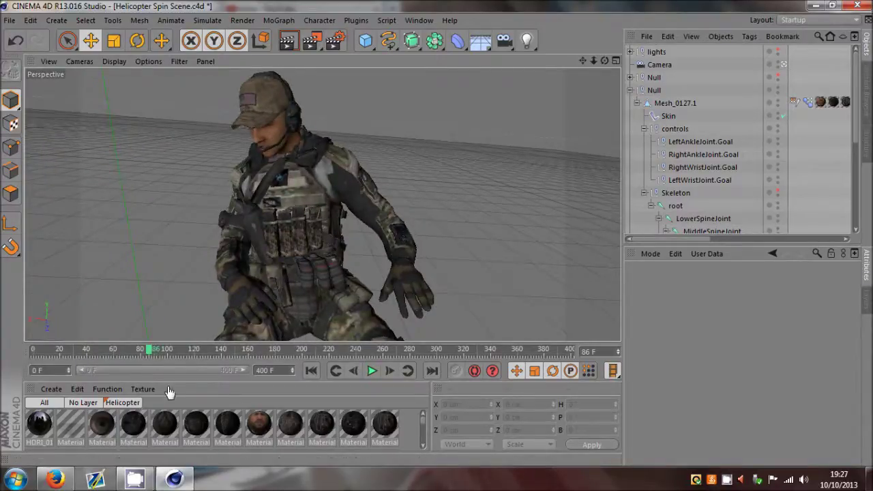
click(146, 353)
mouse_move(146, 353)
mouse_down()
mouse_move(88, 354)
mouse_move(131, 357)
mouse_up()
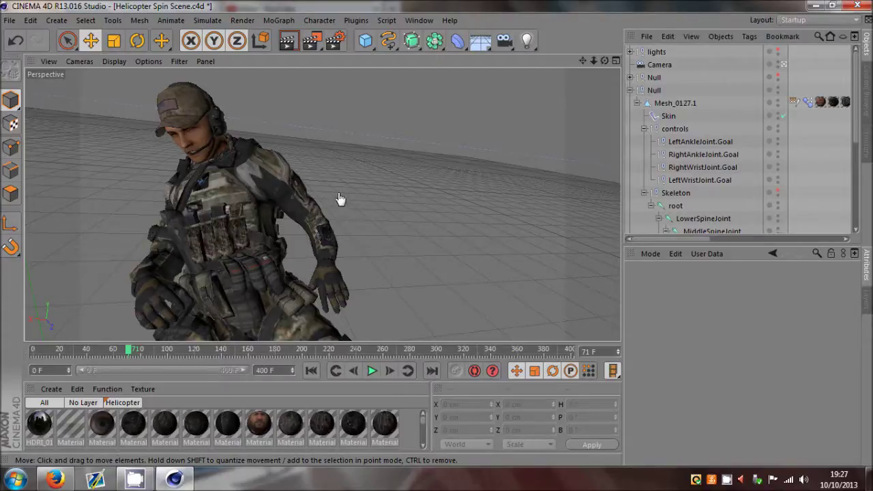
drag(129, 351, 175, 379)
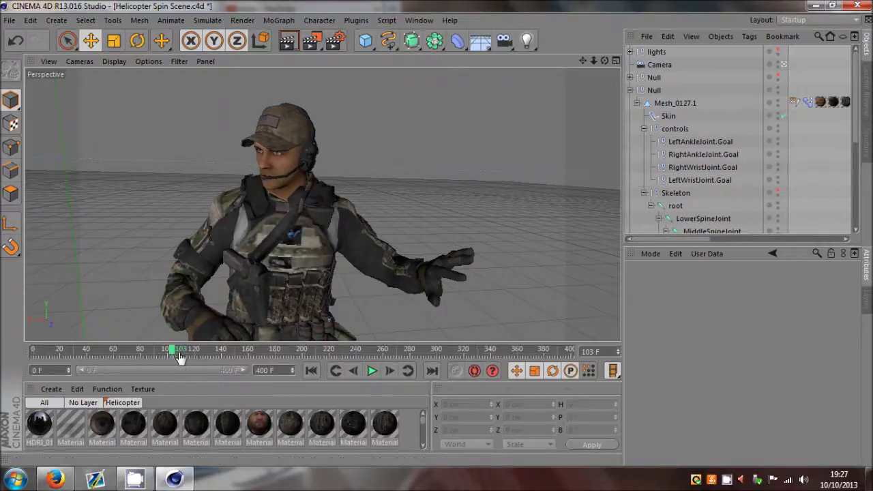
Scrub the rest of the camera animation to frame 400, revisit frame 156 and return the timeline to frame 0
drag(176, 351, 398, 375)
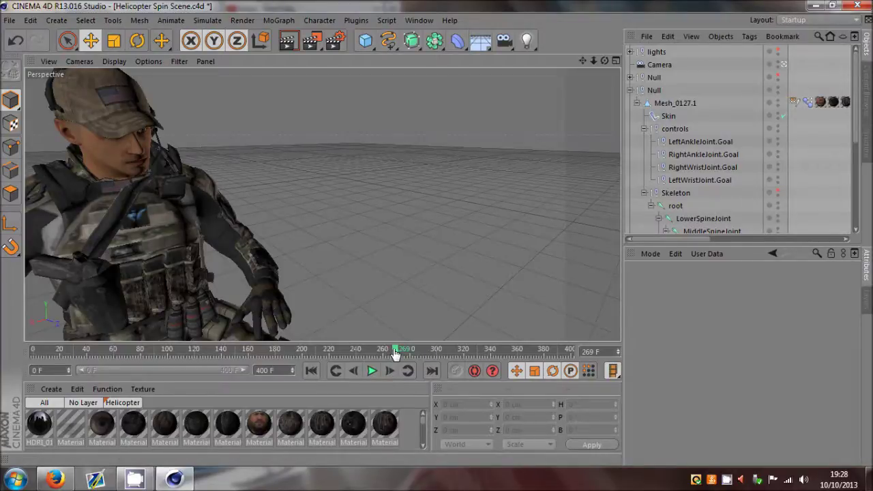
drag(396, 353, 586, 366)
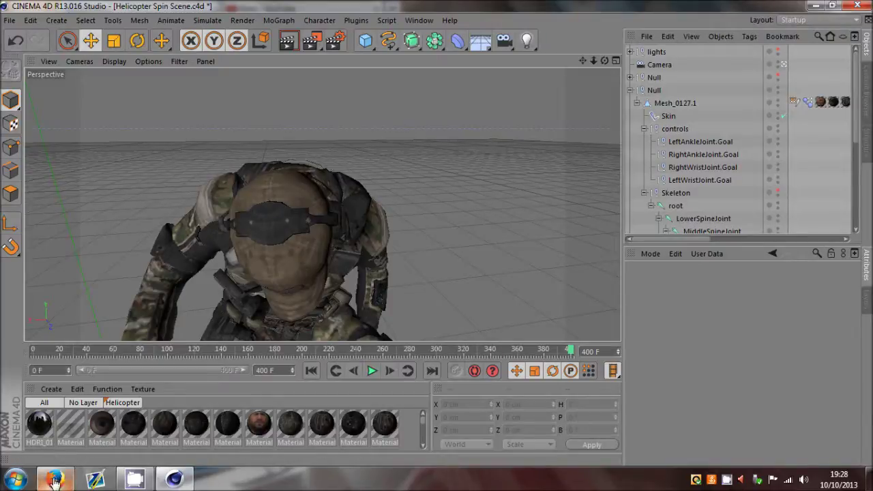
drag(225, 354, 244, 352)
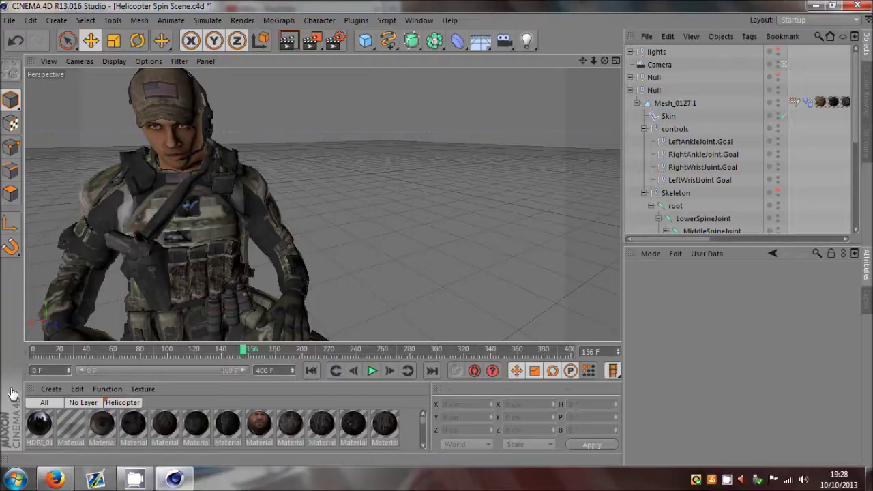
click(17, 351)
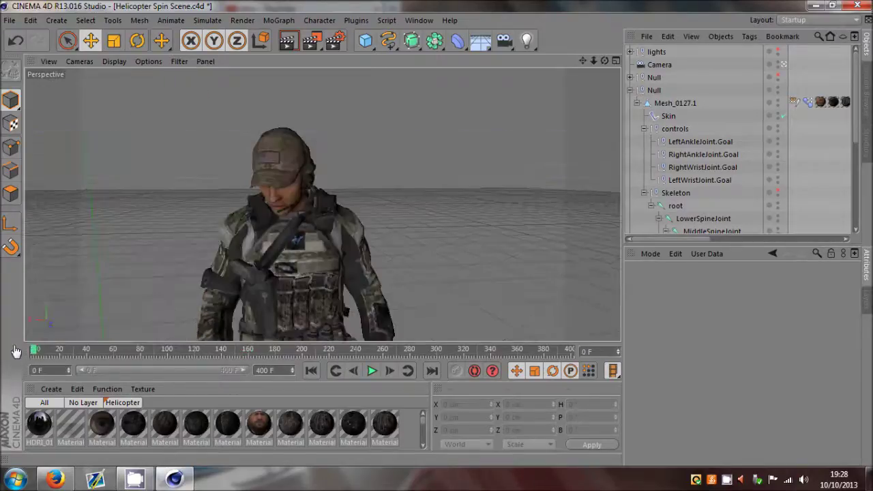